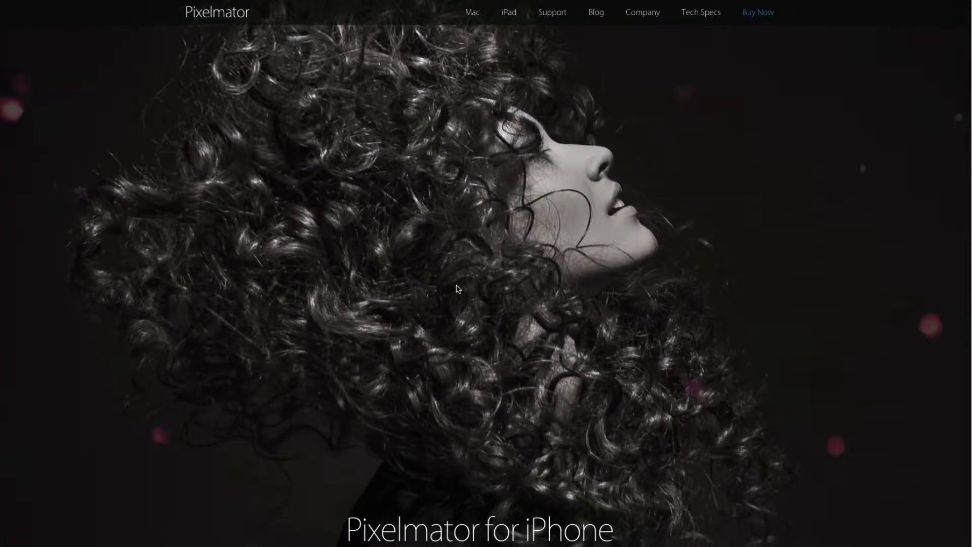
Read through the Pixelmator for iPhone page down to its purchase section
scroll(458, 288, "down", 10)
scroll(460, 286, "down", 20)
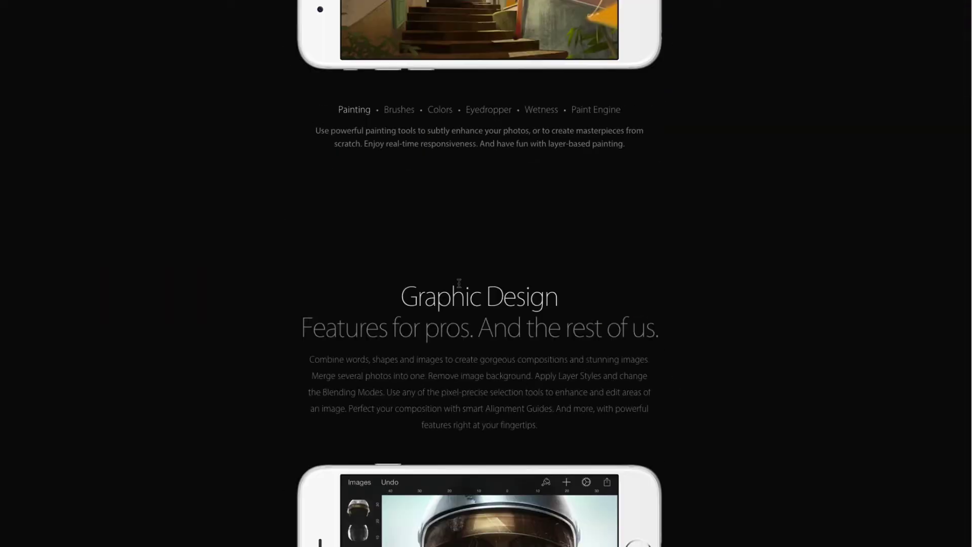
scroll(460, 286, "down", 20)
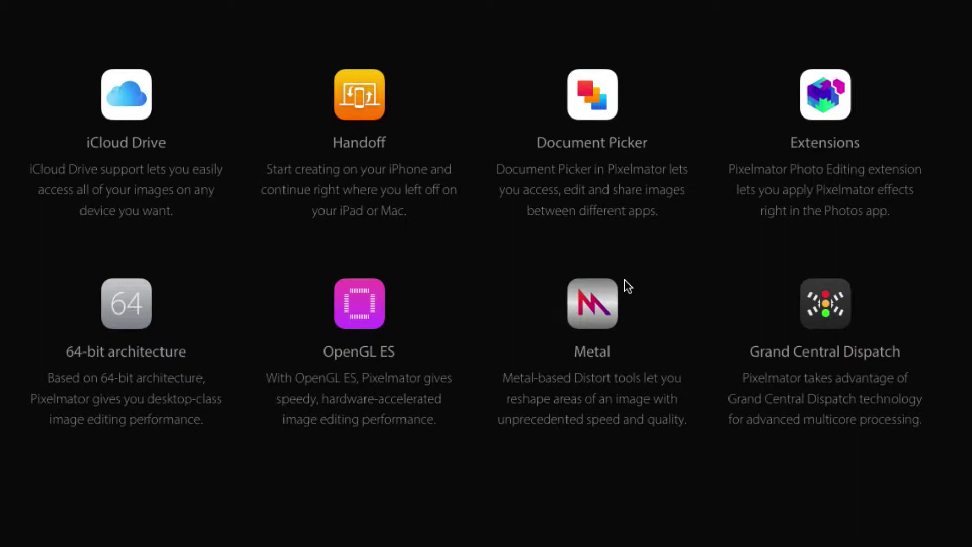
scroll(889, 389, "down", 6)
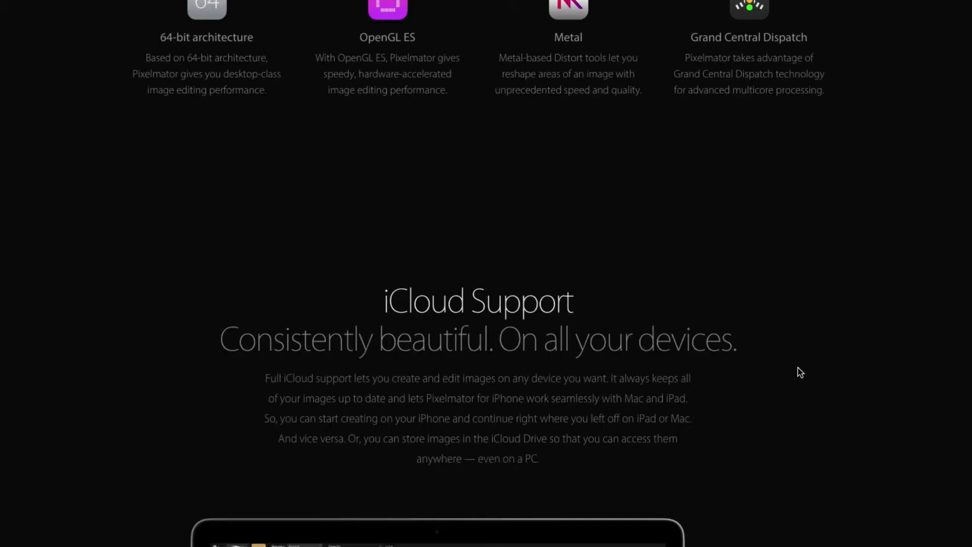
scroll(800, 372, "down", 9)
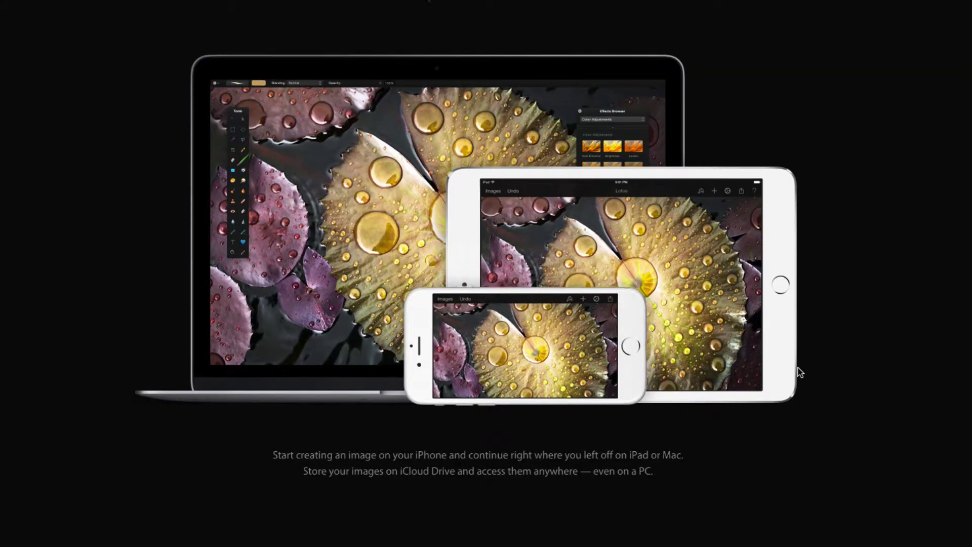
scroll(800, 372, "down", 9)
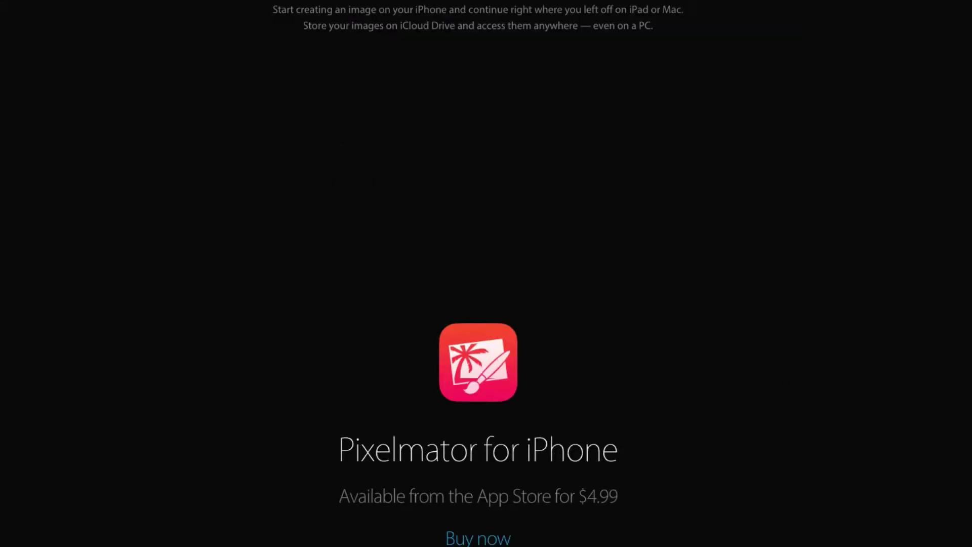
Open Pixelmator's App Store page from the purchase link, decline launching iTunes, and show the iPad screenshots
left_click(490, 541)
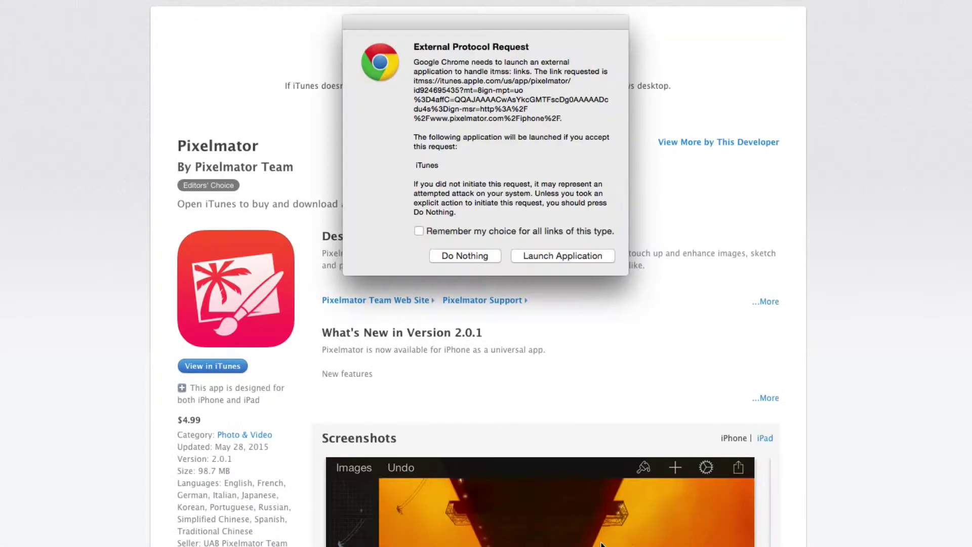
left_click(473, 256)
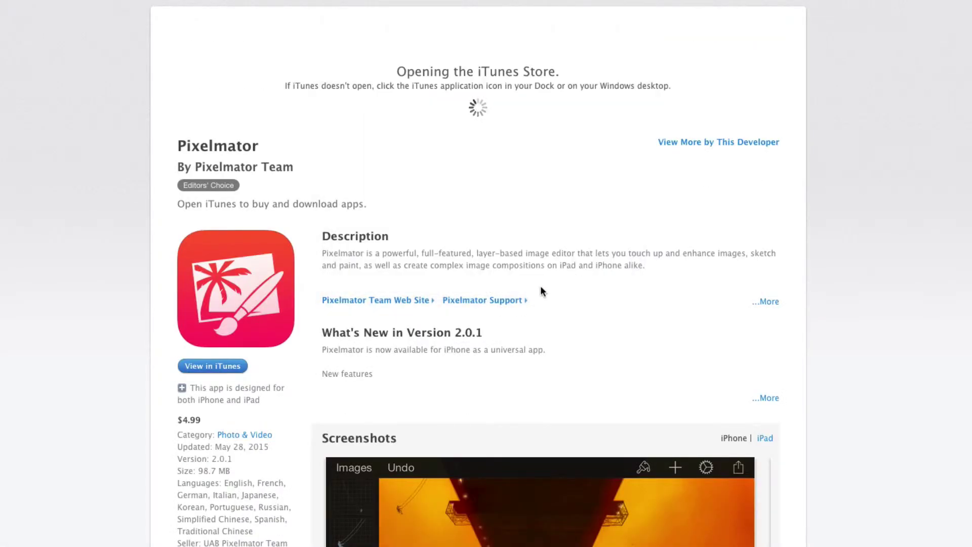
scroll(749, 196, "down", 3)
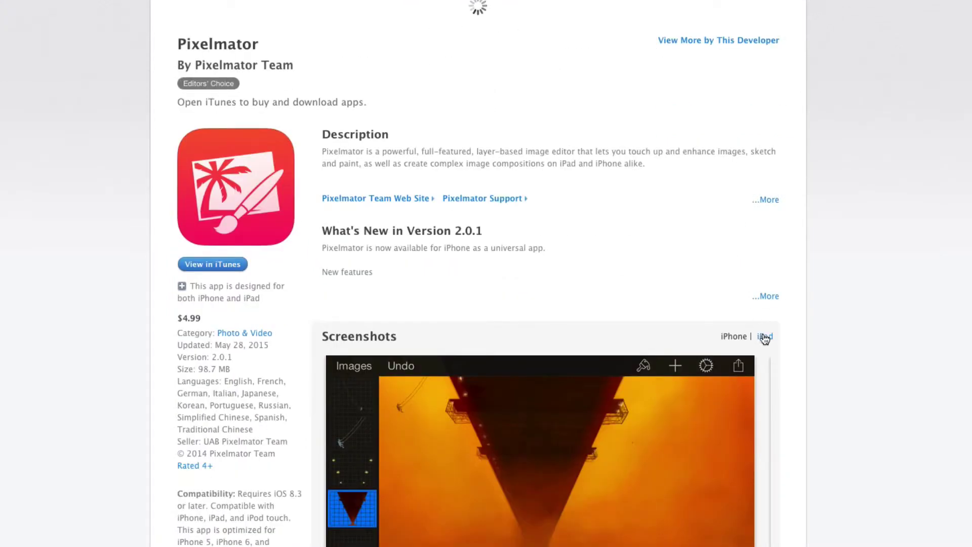
left_click(764, 337)
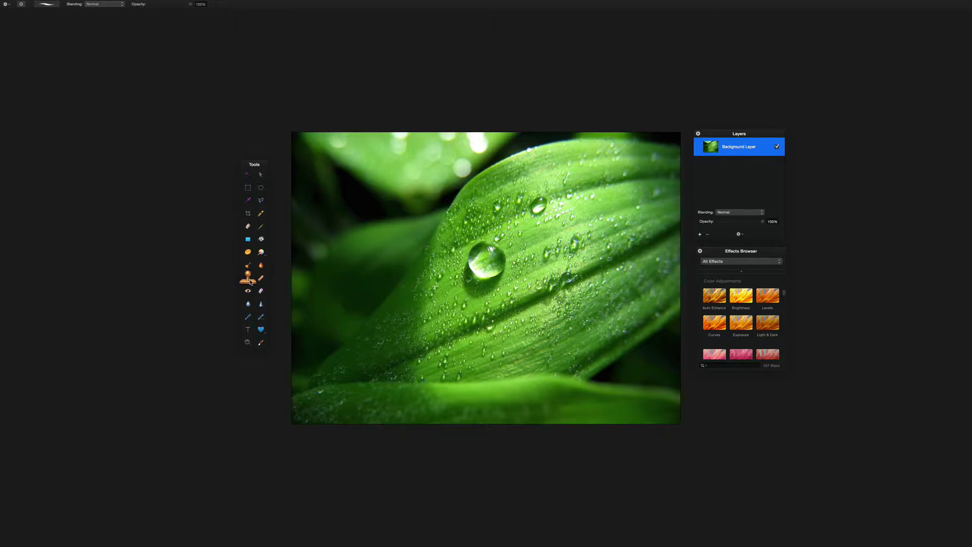
Turn on Use Same Offset for Each Stroke for the Clone Stamp tool and check that it is enabled
left_click(6, 4)
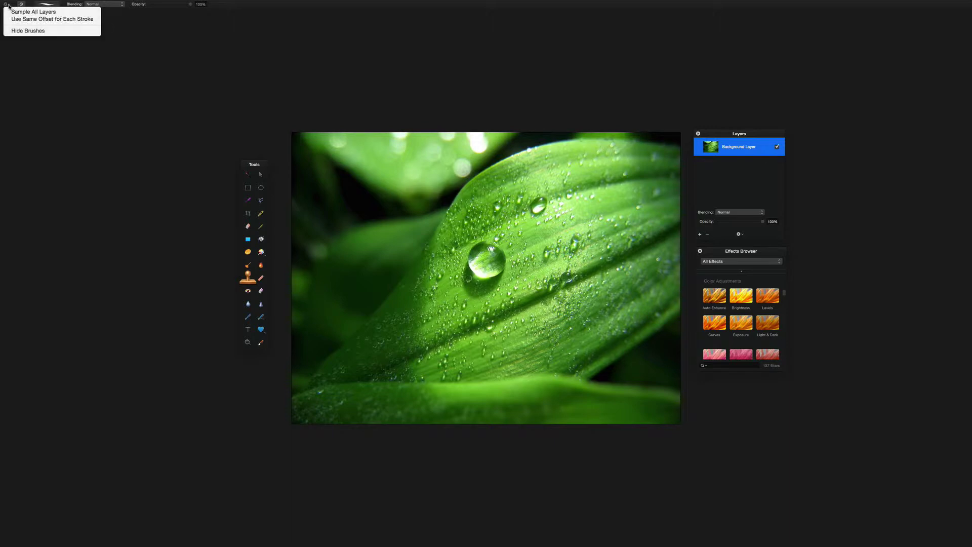
left_click(66, 18)
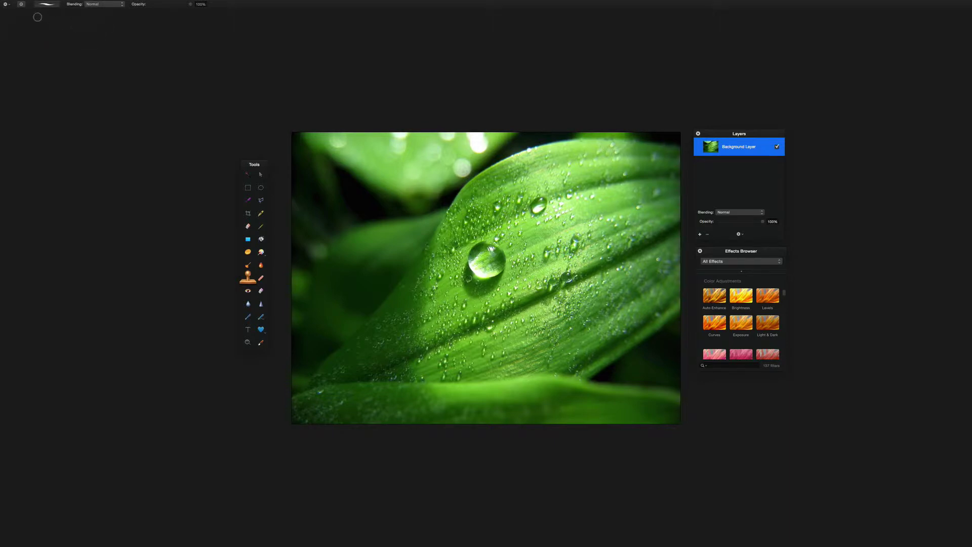
left_click(4, 5)
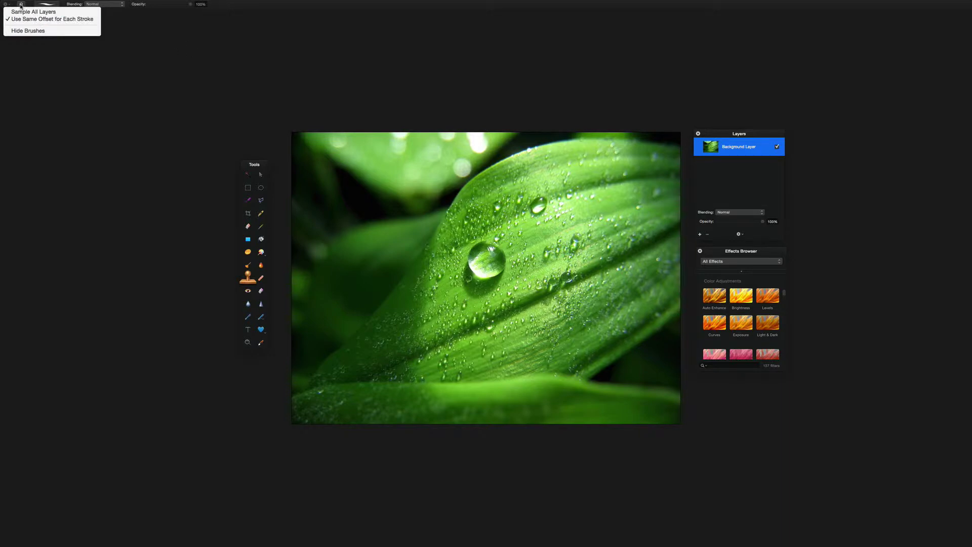
left_click(202, 86)
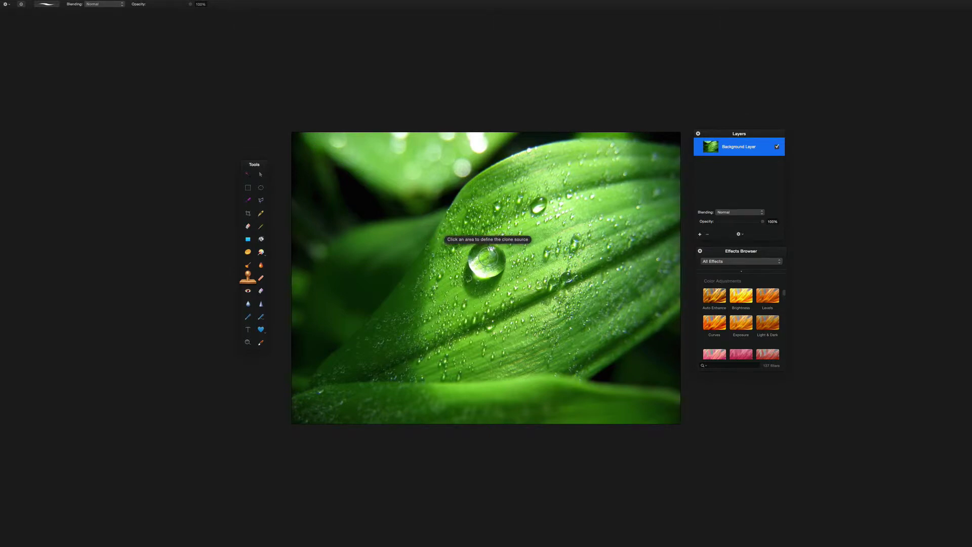
Adjust the Clone Stamp brush's diameter slightly
right_click(487, 259)
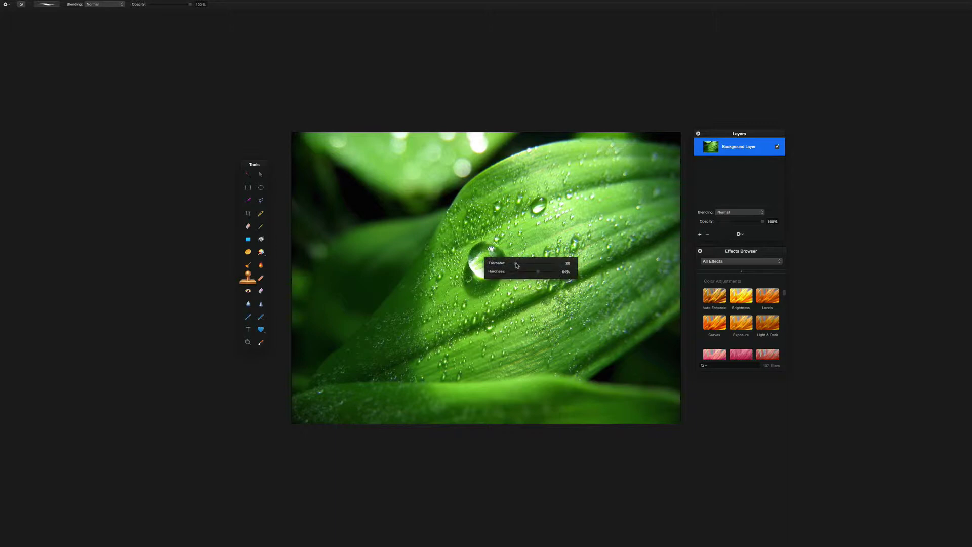
left_click_drag(517, 264, 518, 263)
left_click(495, 256)
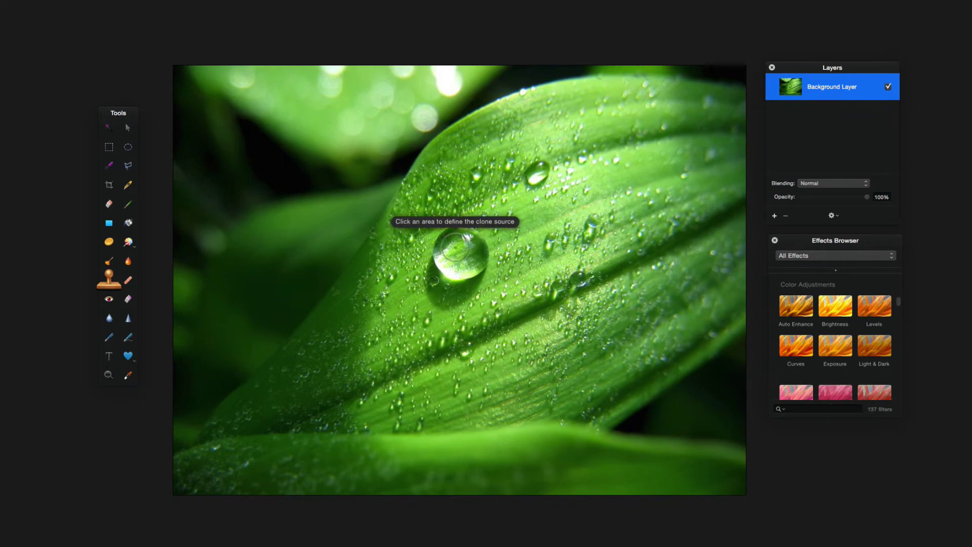
Try cloning the large water droplet onto the leaf's lower right and stroking near its upper right, and undo both strokes
left_click(456, 247)
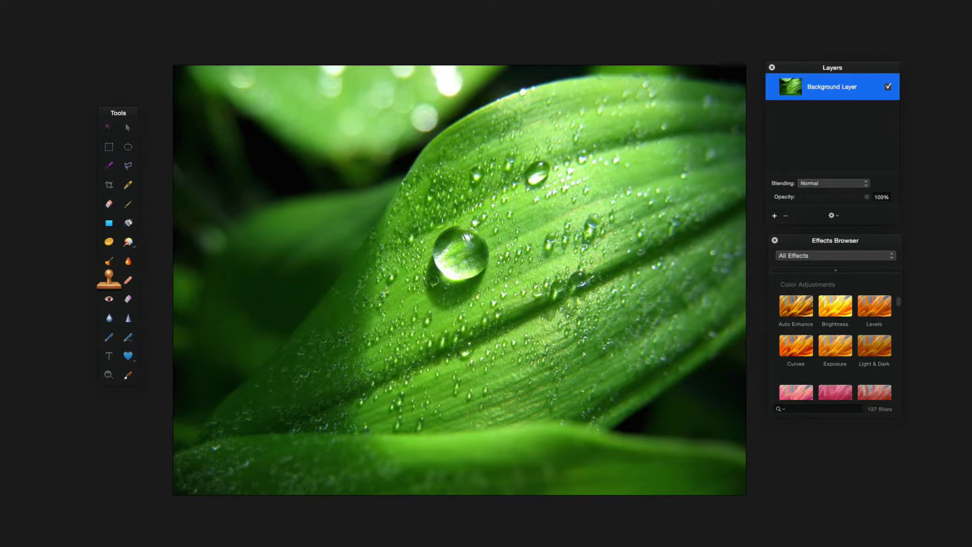
mouse_move(575, 323)
left_mouse_down()
mouse_move(520, 353)
mouse_move(547, 357)
mouse_move(567, 332)
mouse_move(577, 337)
mouse_move(567, 303)
mouse_move(603, 309)
mouse_move(580, 308)
mouse_move(598, 346)
left_mouse_up()
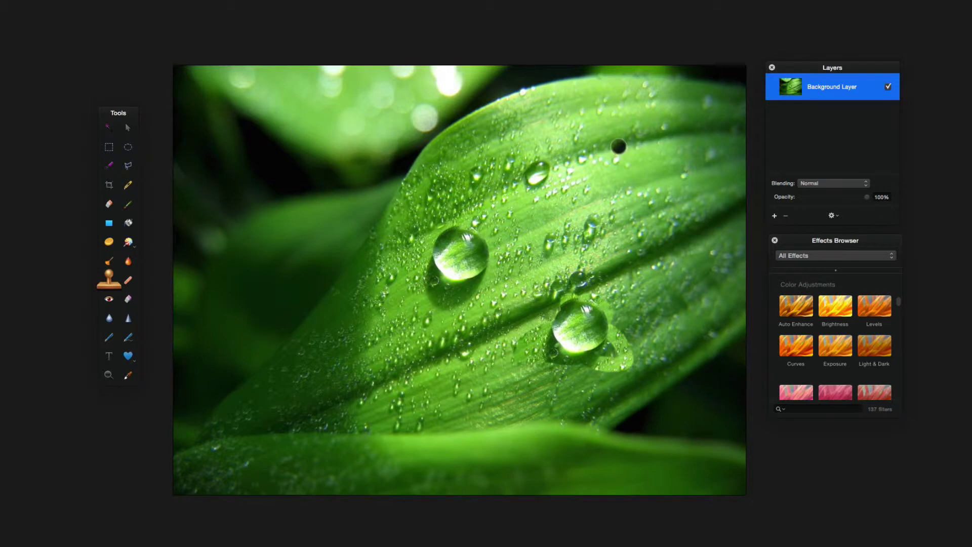
mouse_move(618, 147)
left_mouse_down()
mouse_move(630, 165)
mouse_move(627, 137)
mouse_move(617, 152)
mouse_move(631, 148)
left_mouse_up()
left_click(526, 159)
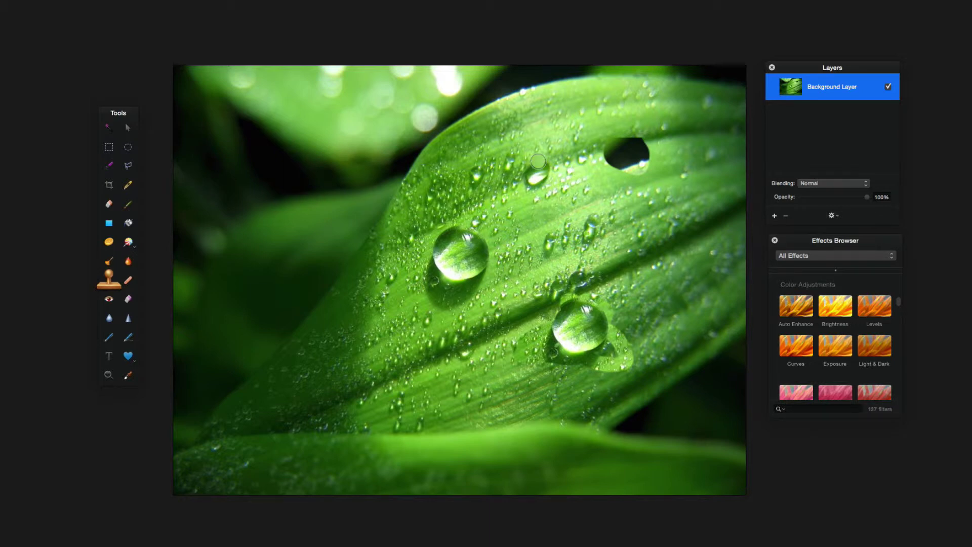
key("super+z")
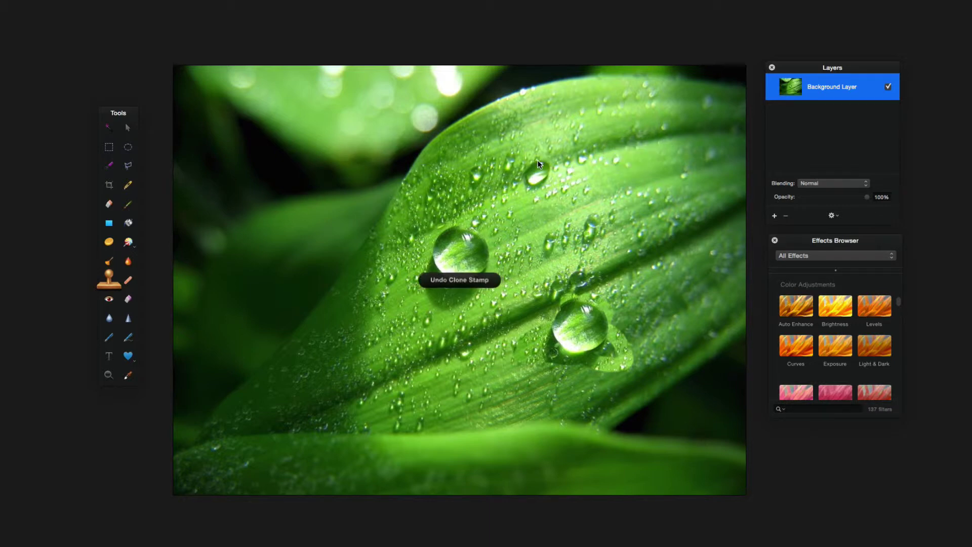
key("super+z")
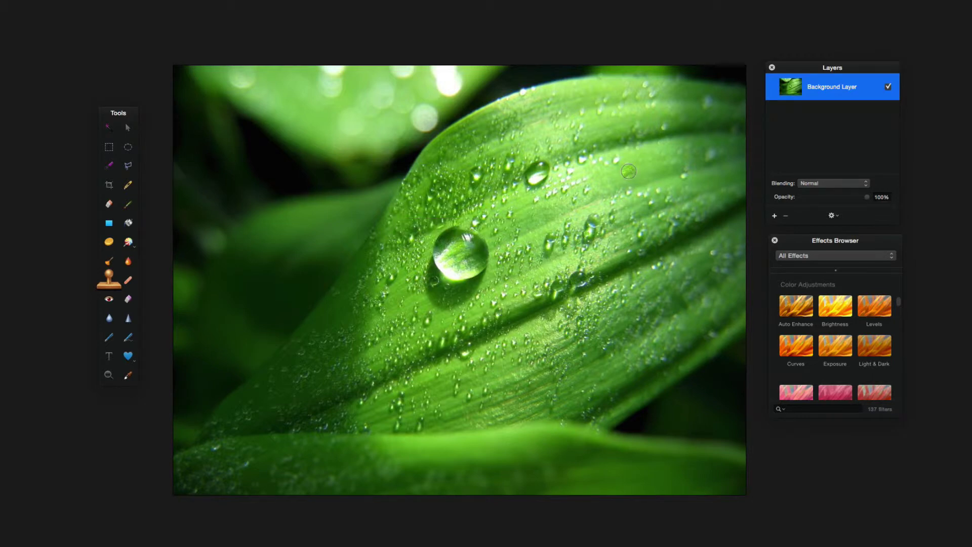
Try cloning the large droplet onto the leaf's upper right with the same offset, extending the stroke beyond the droplet
mouse_move(630, 170)
left_mouse_down()
mouse_move(622, 182)
mouse_move(639, 188)
mouse_move(642, 168)
mouse_move(624, 173)
mouse_move(633, 177)
mouse_move(597, 145)
left_mouse_up()
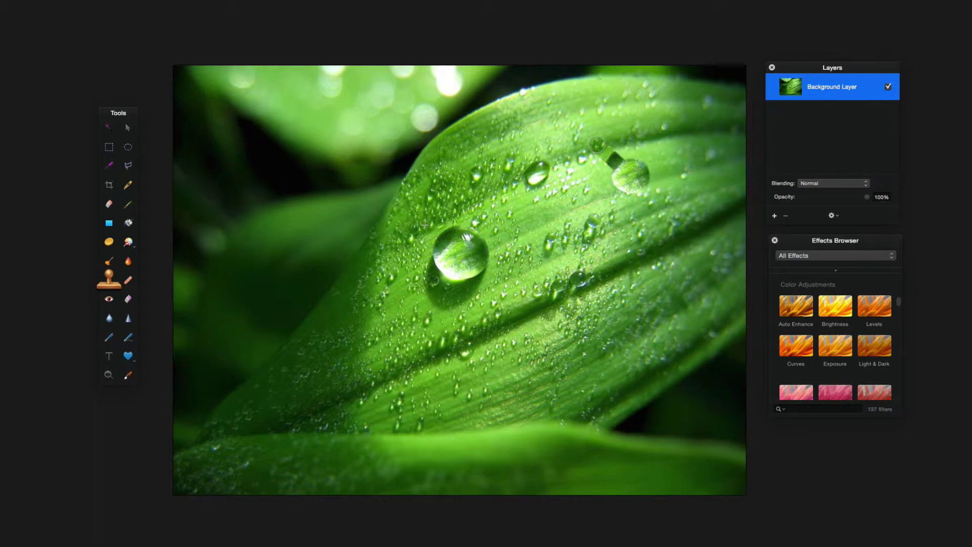
mouse_move(597, 146)
left_mouse_down()
mouse_move(588, 158)
mouse_move(612, 165)
left_mouse_up()
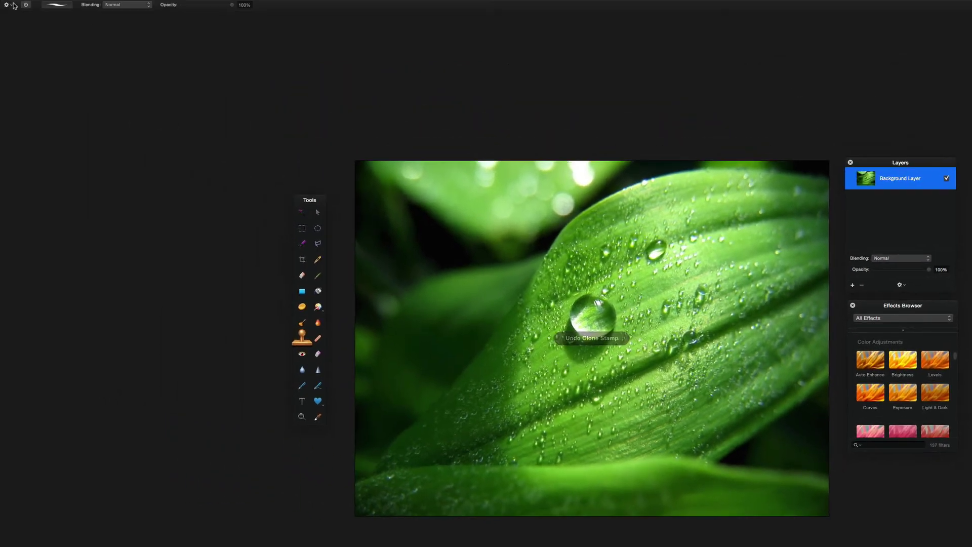
Turn off Use Same Offset for Each Stroke and define the large water droplet as the clone source
left_click(10, 5)
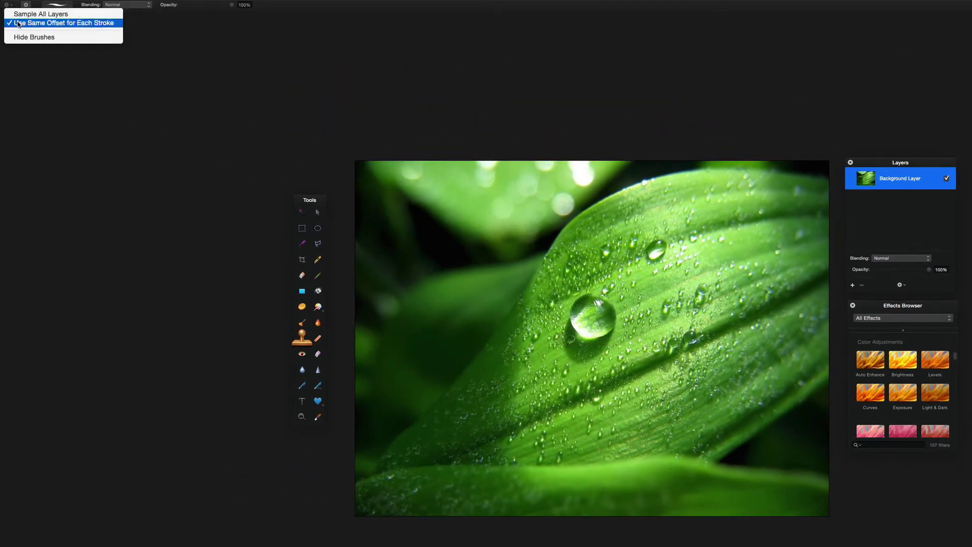
left_click(18, 23)
left_click(24, 5)
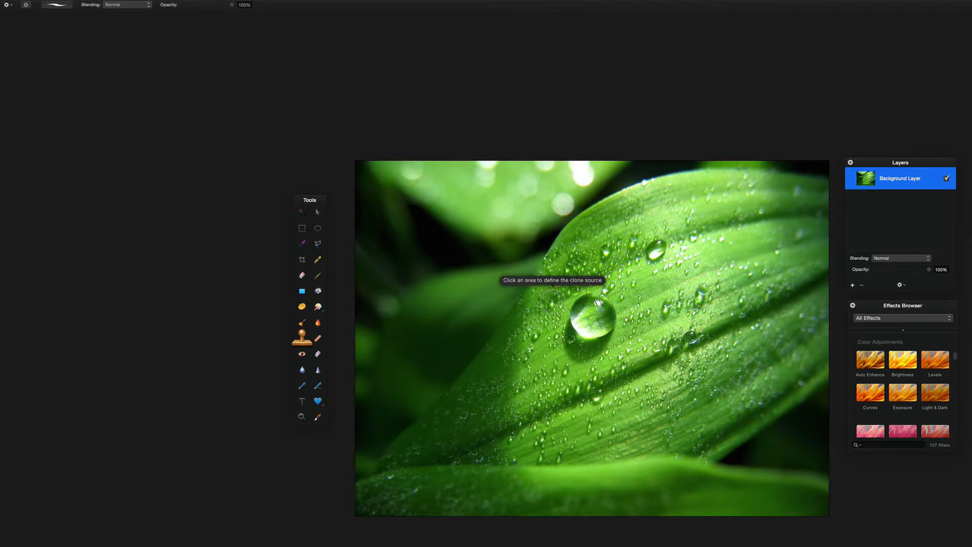
left_click(592, 313)
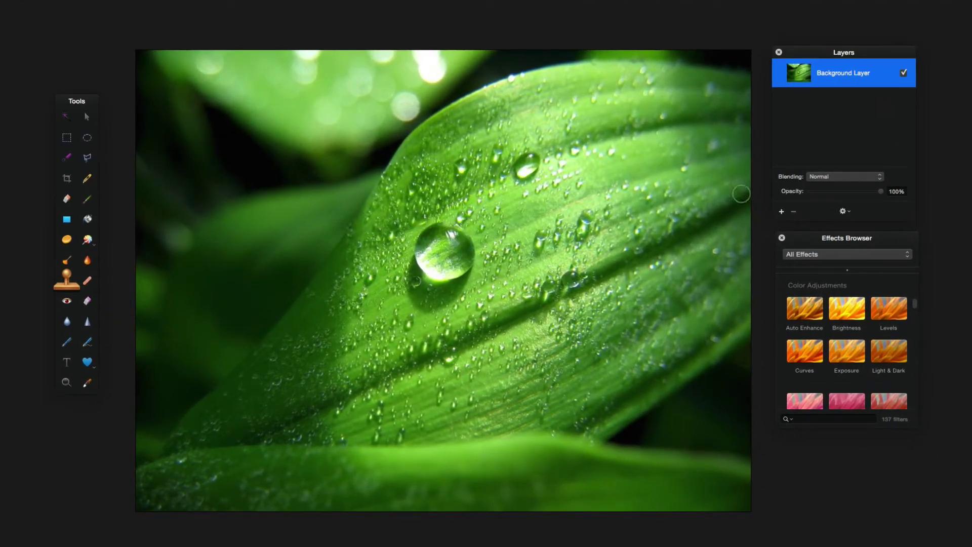
Clone the droplet onto several separate spots on the leaf, including the upper right, below the original, and the top edge
mouse_move(680, 143)
left_mouse_down()
mouse_move(687, 164)
mouse_move(697, 150)
mouse_move(689, 143)
mouse_move(680, 160)
mouse_move(694, 153)
mouse_move(689, 141)
mouse_move(680, 160)
mouse_move(694, 149)
mouse_move(686, 138)
mouse_move(687, 163)
mouse_move(687, 143)
left_mouse_up()
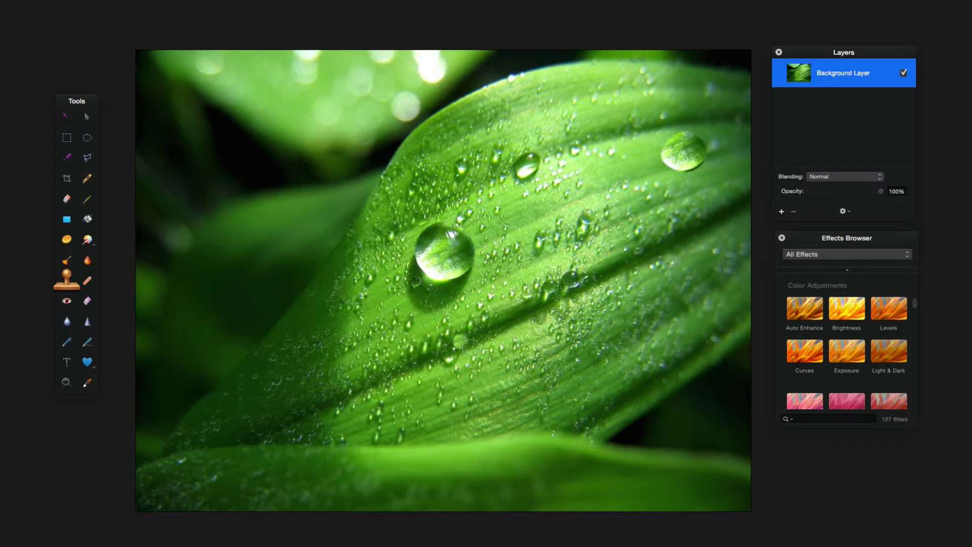
mouse_move(501, 363)
left_mouse_down()
mouse_move(483, 379)
mouse_move(507, 364)
mouse_move(489, 374)
mouse_move(506, 357)
mouse_move(487, 354)
mouse_move(493, 373)
mouse_move(486, 360)
mouse_move(481, 375)
mouse_move(493, 380)
mouse_move(507, 353)
mouse_move(518, 367)
mouse_move(499, 380)
mouse_move(492, 354)
left_mouse_up()
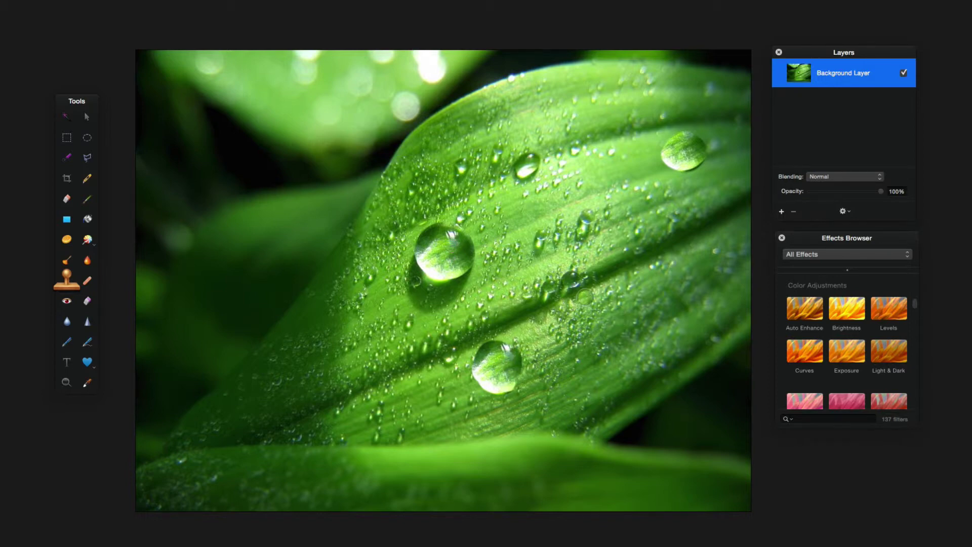
mouse_move(579, 94)
left_mouse_down()
mouse_move(558, 86)
mouse_move(566, 88)
left_mouse_up()
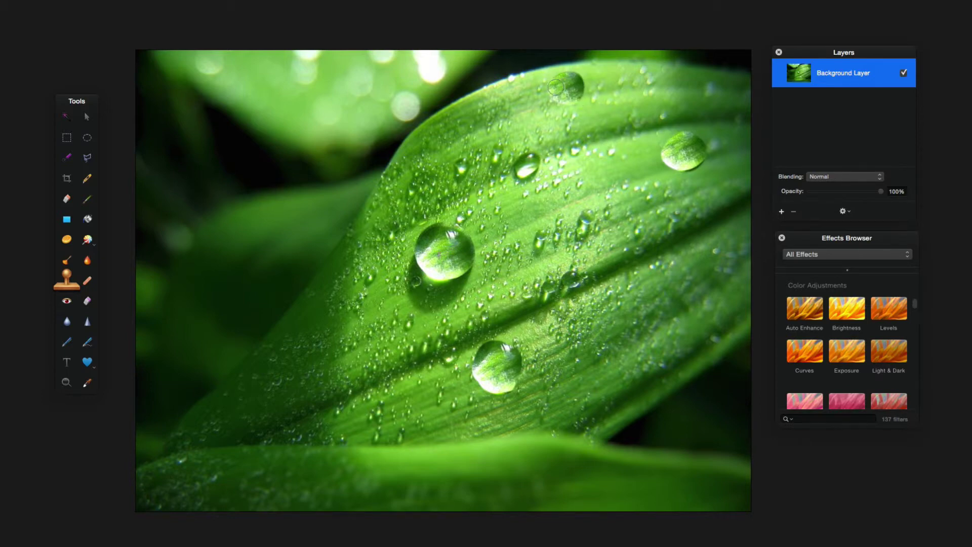
left_click(698, 346)
mouse_move(697, 345)
left_mouse_down()
mouse_move(671, 333)
mouse_move(680, 332)
left_mouse_up()
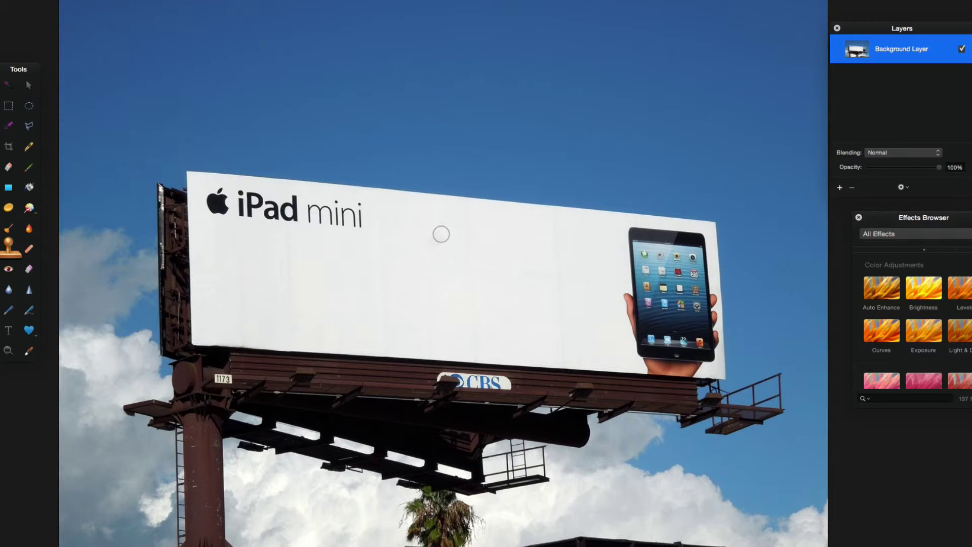
left_click(706, 288)
left_click(653, 299)
key("super+z")
Sample the blank white billboard area beside the iPad mini lettering and clone it over the left and middle of the tablet
key("alt")
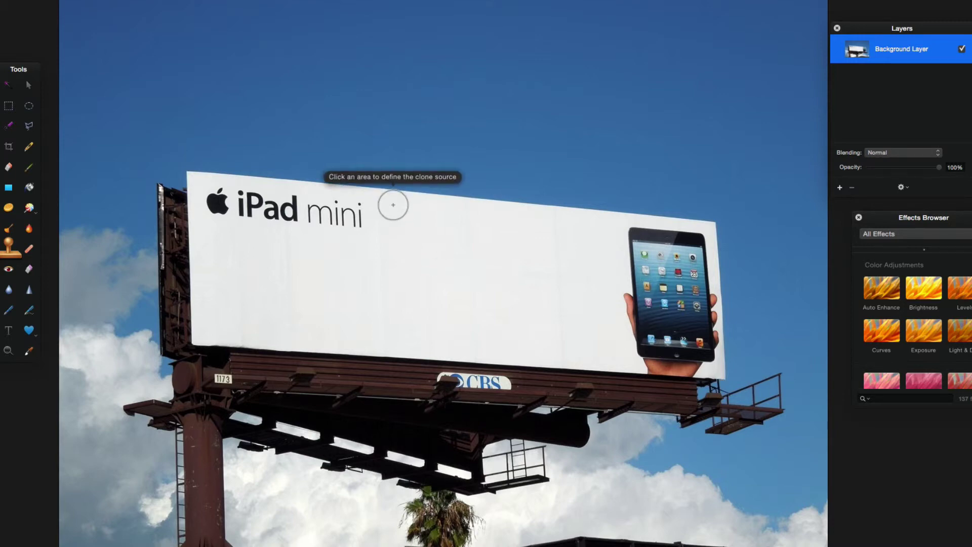
left_click(395, 205, "alt")
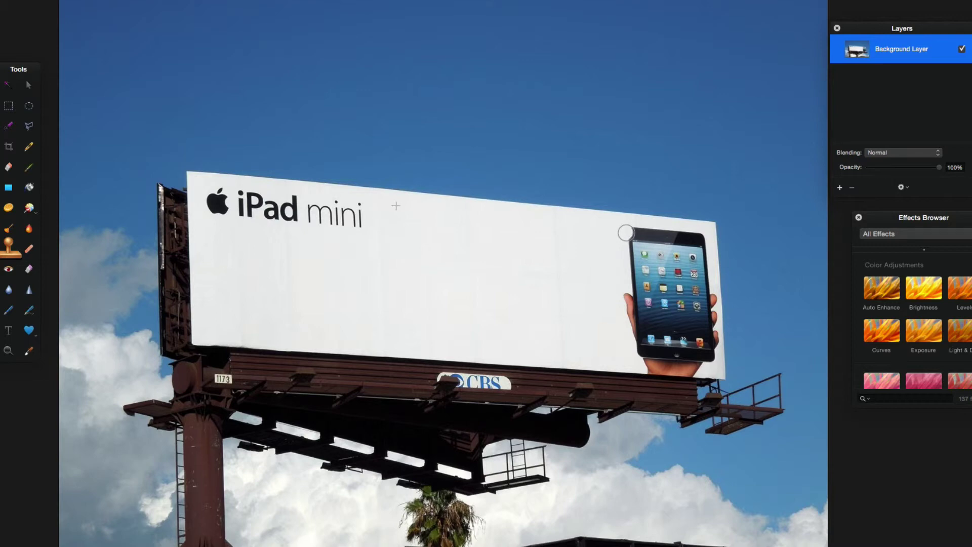
mouse_move(627, 255)
left_mouse_down()
mouse_move(636, 355)
mouse_move(657, 360)
mouse_move(679, 324)
mouse_move(659, 289)
mouse_move(657, 333)
mouse_move(651, 279)
mouse_move(662, 305)
mouse_move(655, 342)
mouse_move(635, 303)
mouse_move(639, 267)
mouse_move(656, 303)
mouse_move(643, 230)
mouse_move(640, 271)
mouse_move(634, 230)
left_mouse_up()
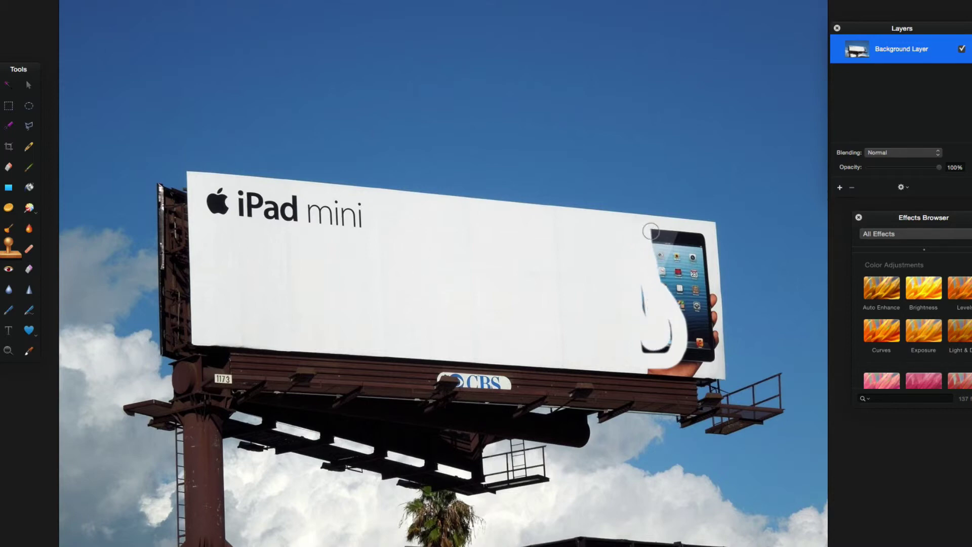
left_click(432, 223, "alt")
mouse_move(662, 231)
left_mouse_down()
mouse_move(696, 240)
mouse_move(694, 292)
mouse_move(686, 320)
mouse_move(664, 309)
mouse_move(654, 322)
mouse_move(651, 309)
mouse_move(650, 341)
mouse_move(668, 344)
mouse_move(668, 322)
mouse_move(657, 340)
mouse_move(653, 334)
mouse_move(684, 356)
mouse_move(646, 335)
left_mouse_up()
right_click(634, 304)
mouse_move(673, 273)
left_mouse_down()
mouse_move(682, 251)
mouse_move(654, 254)
mouse_move(704, 356)
mouse_move(703, 277)
left_mouse_up()
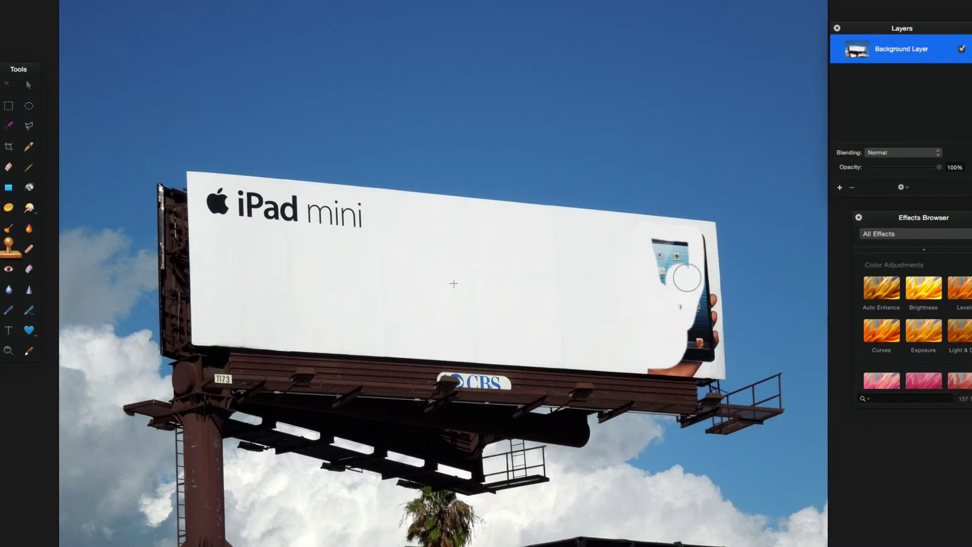
key("super+z")
Sample the billboard's blank white area near its upper middle and clone it over the tablet's right edge and the fingers
left_click(433, 209, "alt")
left_click_drag(705, 242, 708, 311)
key("super+z")
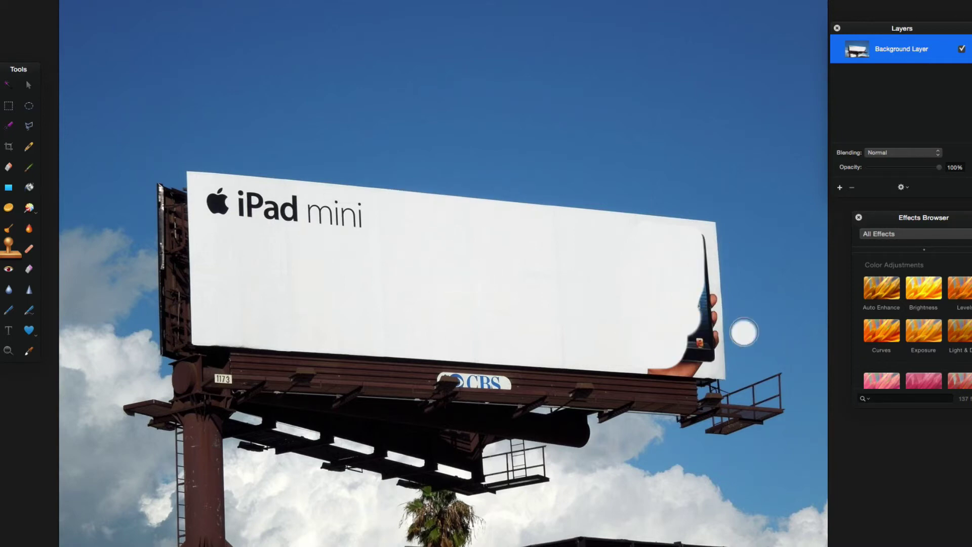
mouse_move(700, 246)
left_mouse_down()
mouse_move(700, 301)
mouse_move(707, 292)
left_mouse_up()
Resample the blank white area left of the tablet and clone it over the remaining hand and tablet corner
left_click(591, 318, "alt")
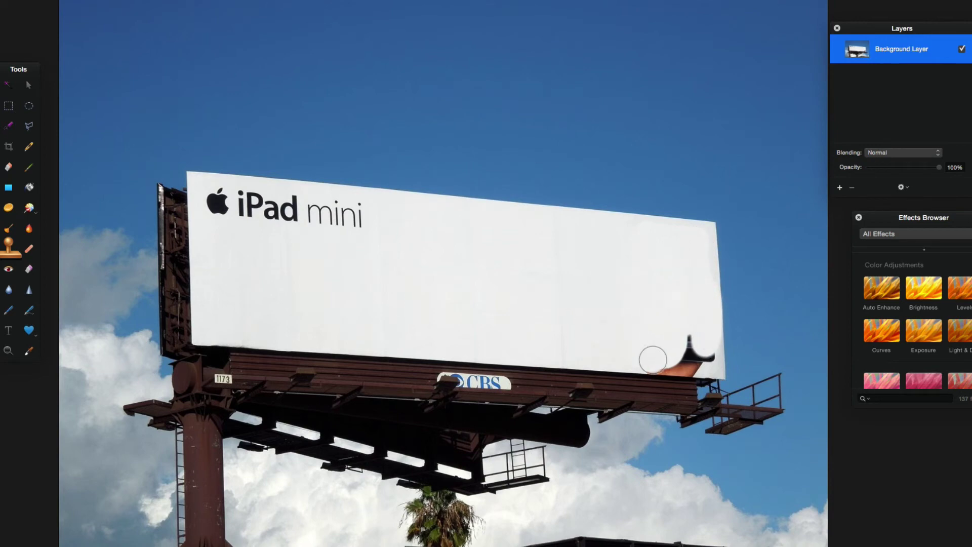
mouse_move(652, 359)
left_mouse_down()
mouse_move(686, 362)
mouse_move(709, 349)
mouse_move(692, 298)
left_mouse_up()
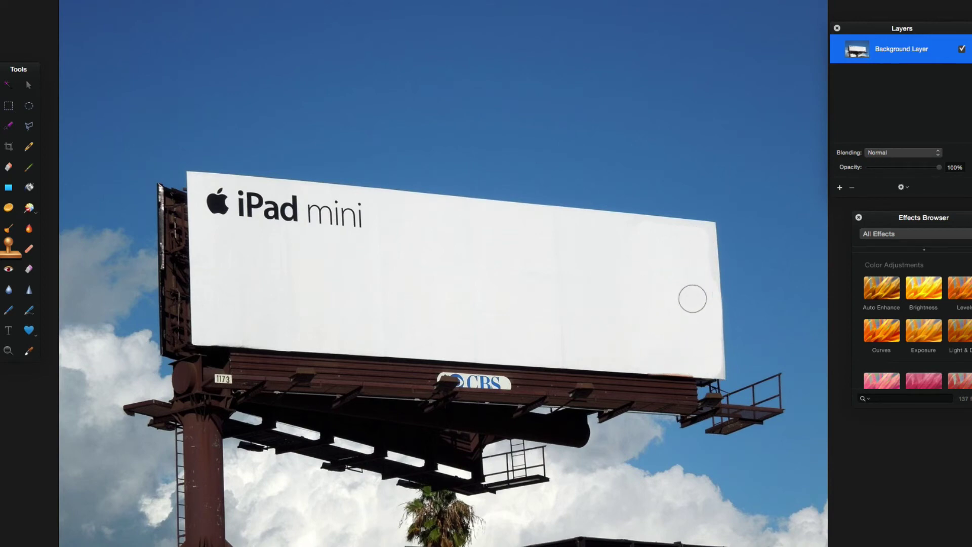
Zoom in on the billboard and clear the view by moving the Layers palette aside and closing the Effects Browser
left_click(9, 350)
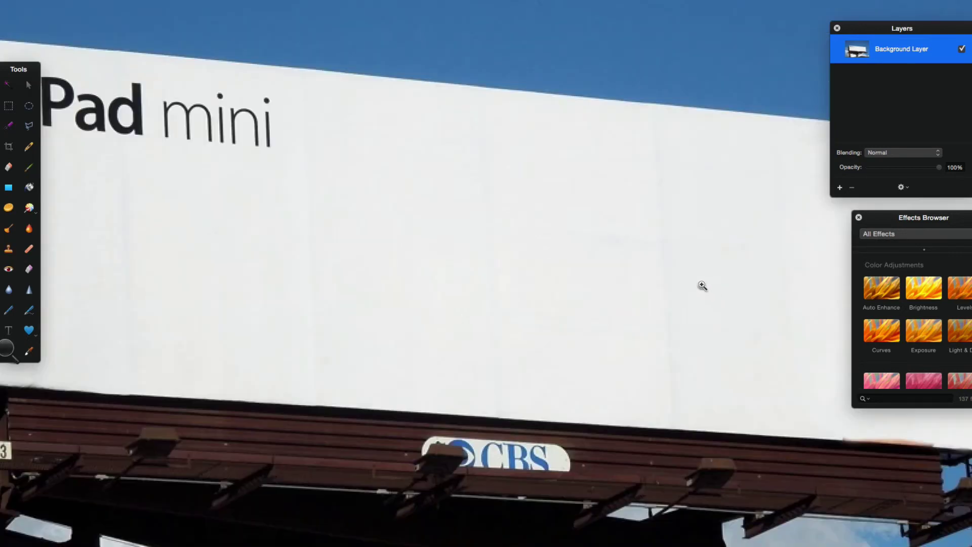
left_click(706, 285)
left_click_drag(894, 29, 778, 0)
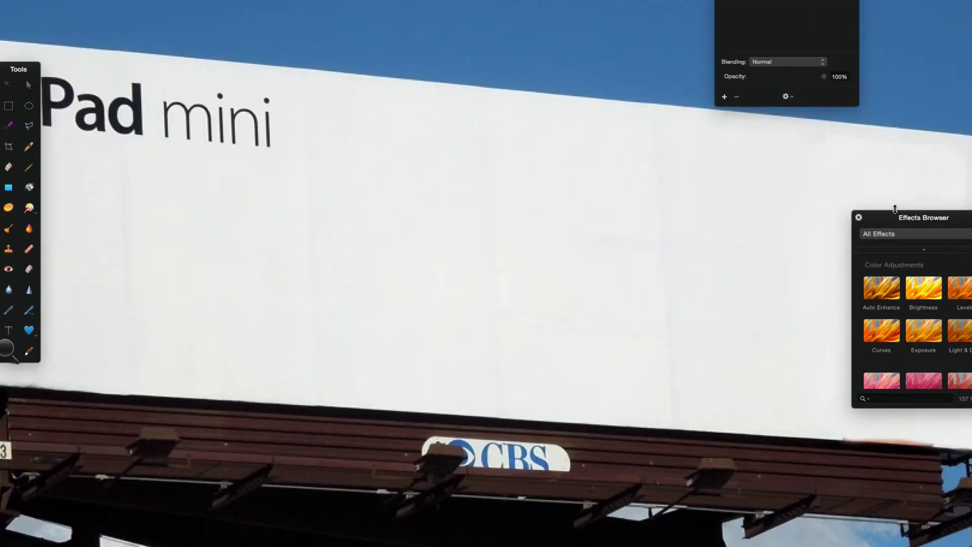
left_click_drag(894, 217, 828, 221)
left_click(853, 217)
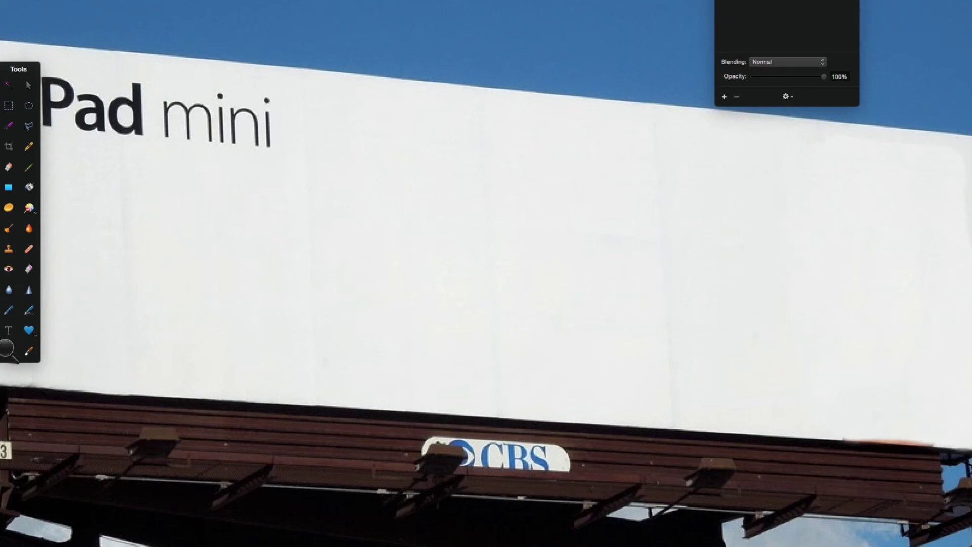
Clean up the orange remnant on the billboard's bottom edge with the Clone Stamp and move the Layers palette off the image
left_click(9, 253)
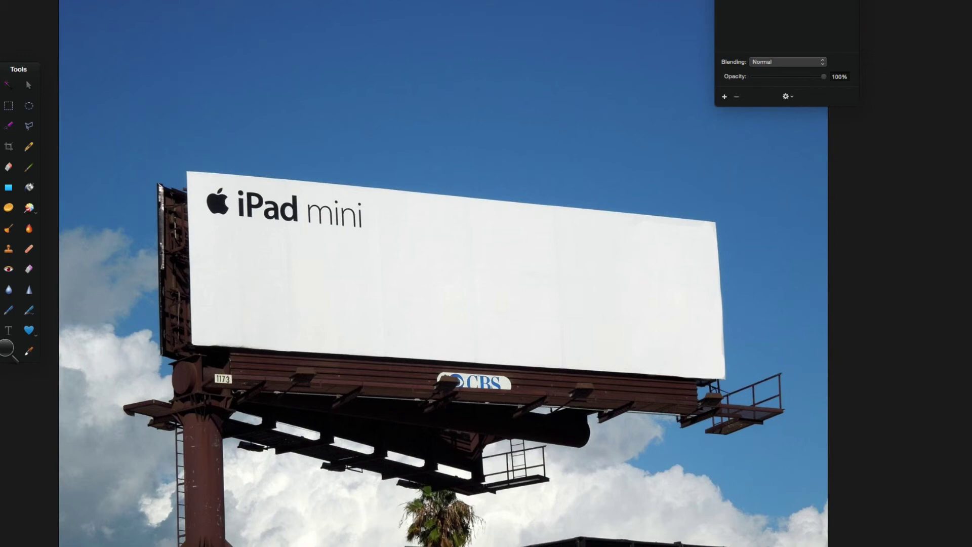
left_click_drag(746, 1, 971, 30)
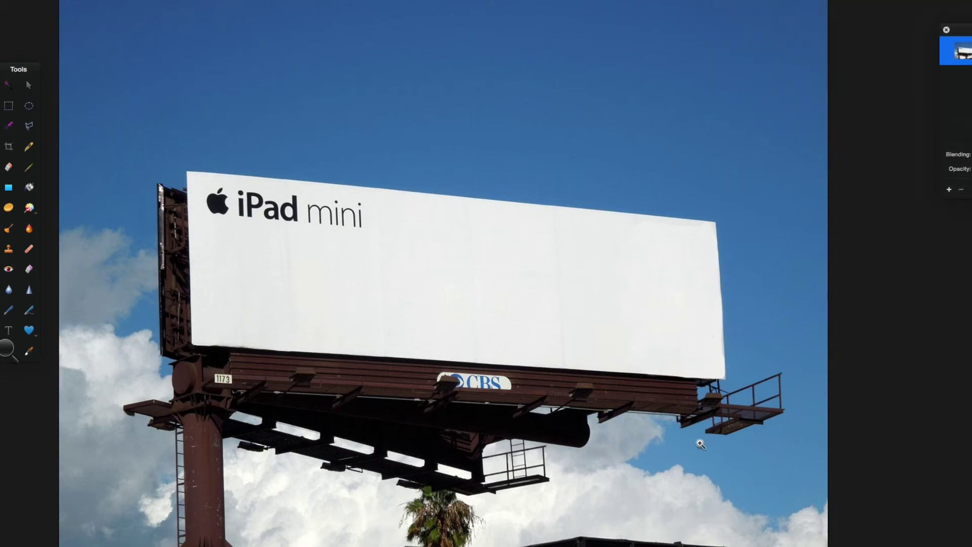